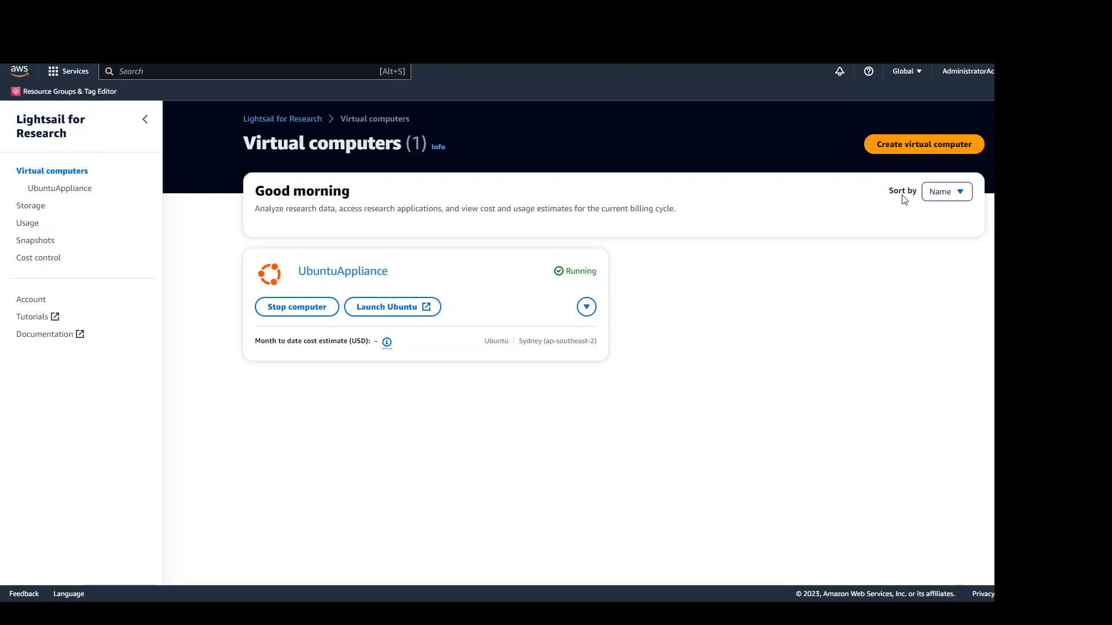
Step: Start creating a virtual computer in the Sydney (ap-southeast-2) region with the Ubuntu application
{"action": "left_click", "coordinate": [908, 150]}
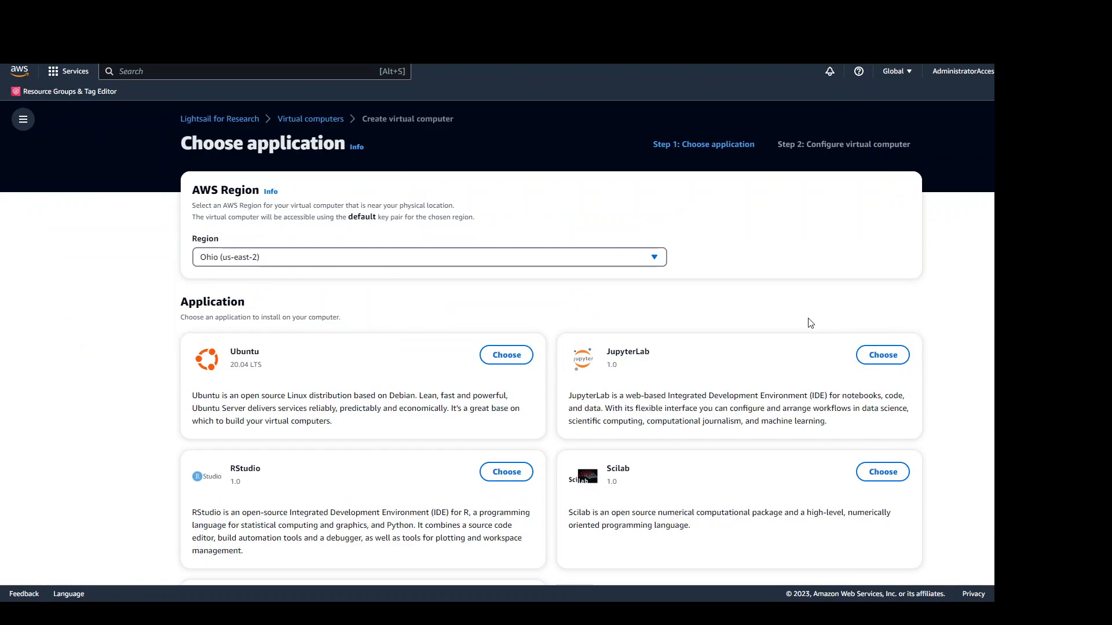
{"action": "left_click", "coordinate": [616, 259]}
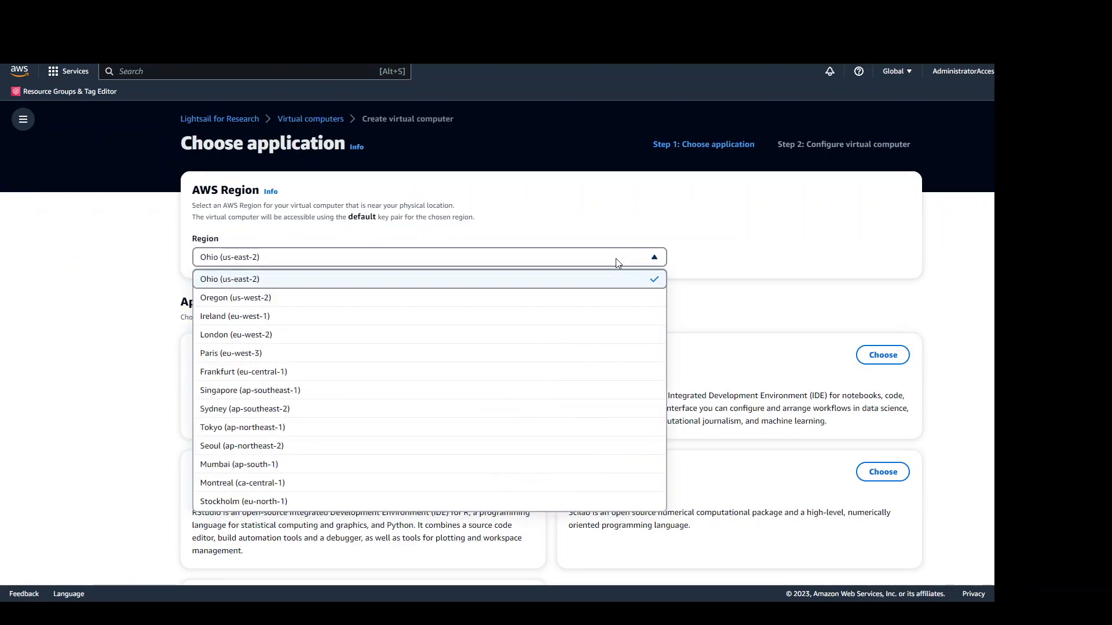
{"action": "left_click", "coordinate": [519, 410]}
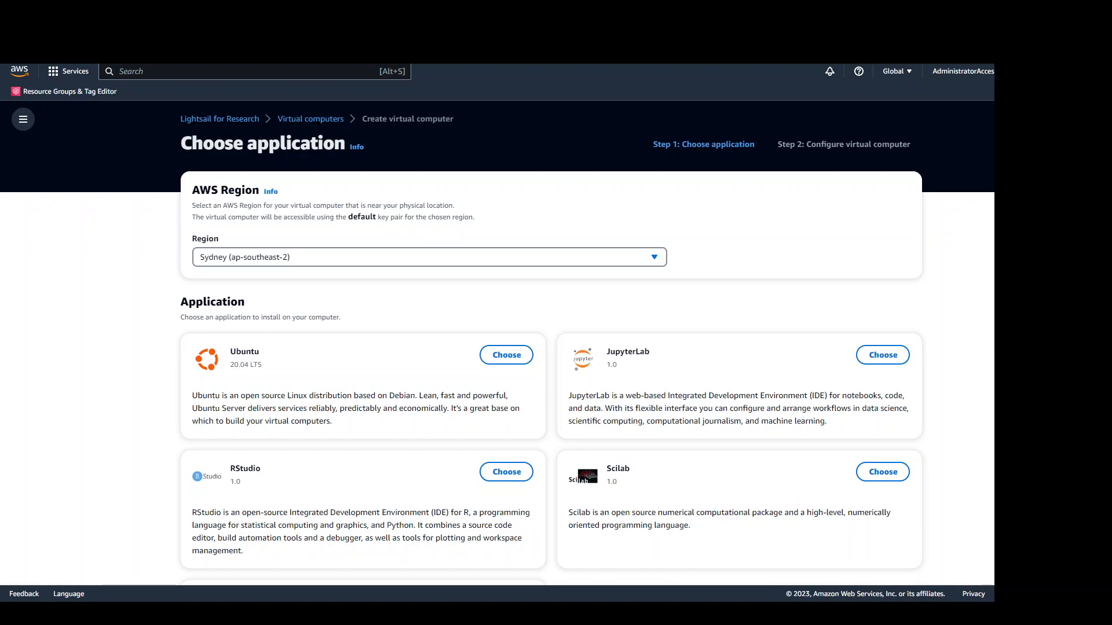
{"action": "scroll", "coordinate": [550, 347], "scroll_direction": "down", "scroll_amount": 2}
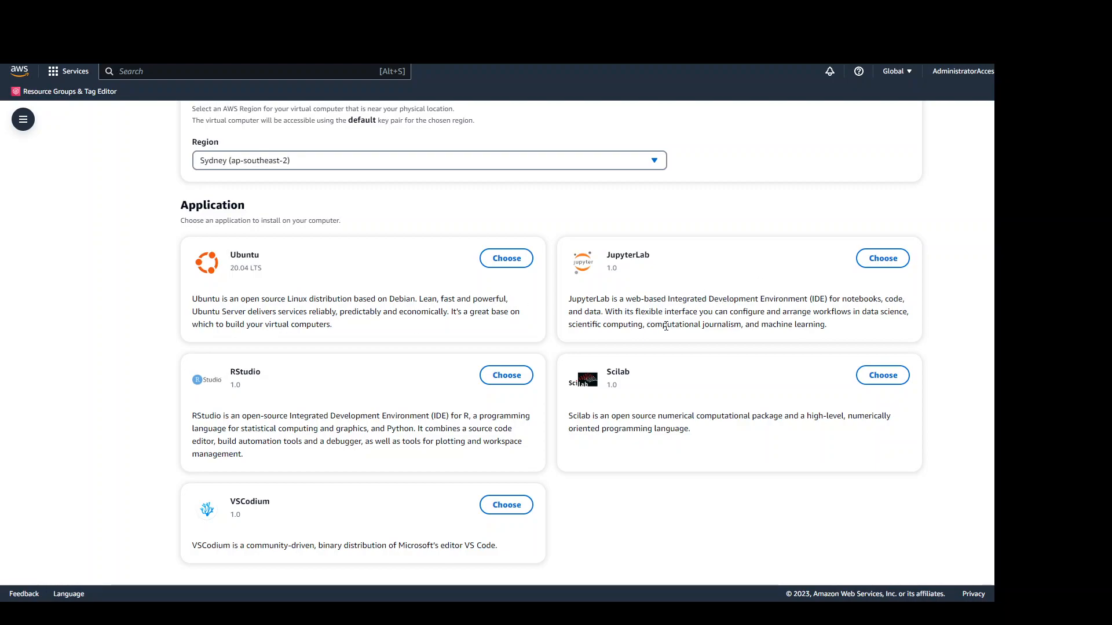
{"action": "left_click", "coordinate": [506, 259]}
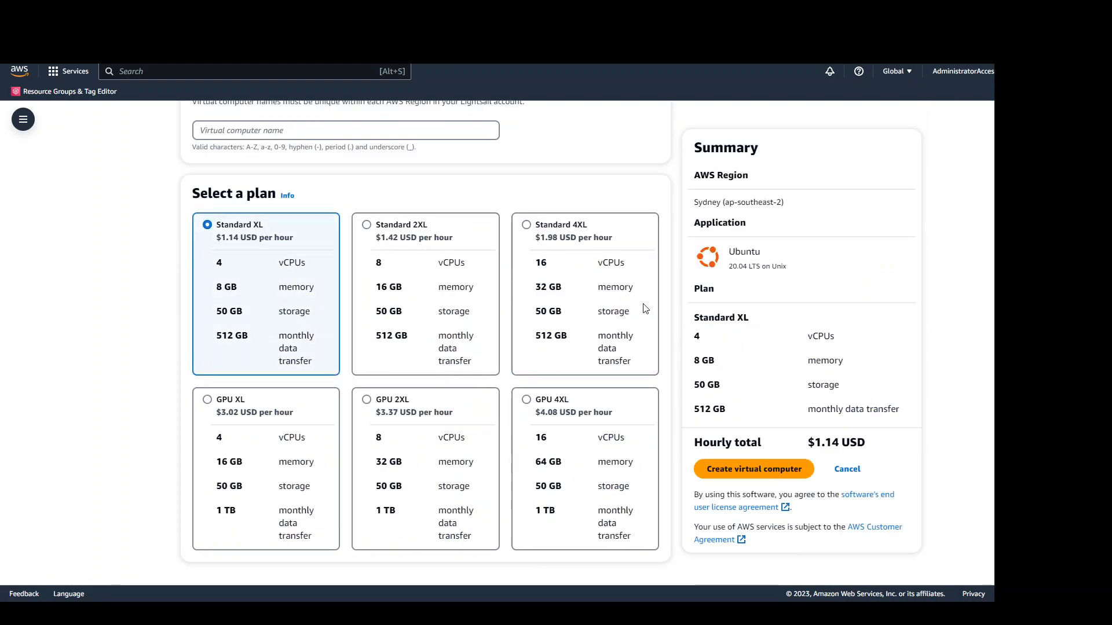
Step: Review the naming field, plan options and hourly total for the Ubuntu computer, and return to the virtual computers list without creating it
{"action": "scroll", "coordinate": [512, 359], "scroll_direction": "up", "scroll_amount": 2}
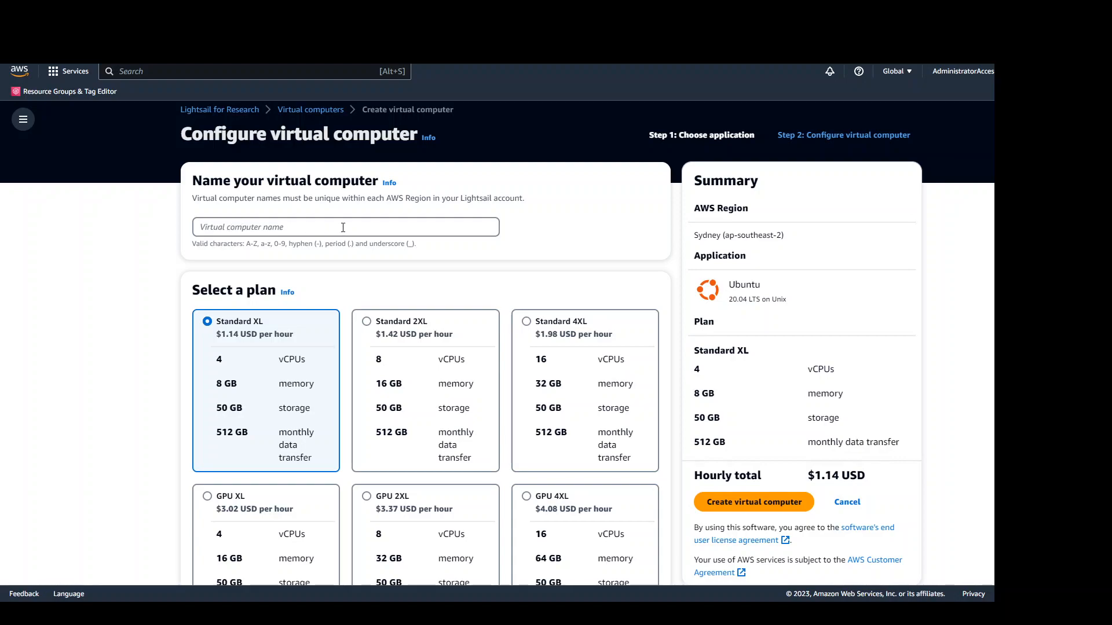
{"action": "scroll", "coordinate": [353, 277], "scroll_direction": "down", "scroll_amount": 2}
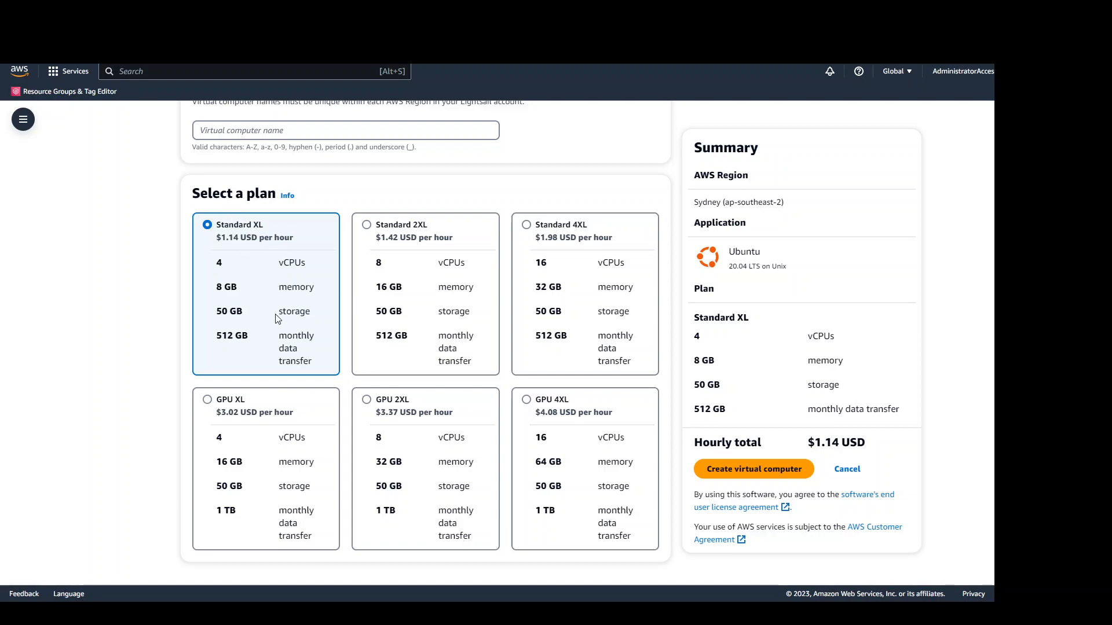
{"action": "left_click_drag", "start_coordinate": [693, 444], "coordinate": [885, 441]}
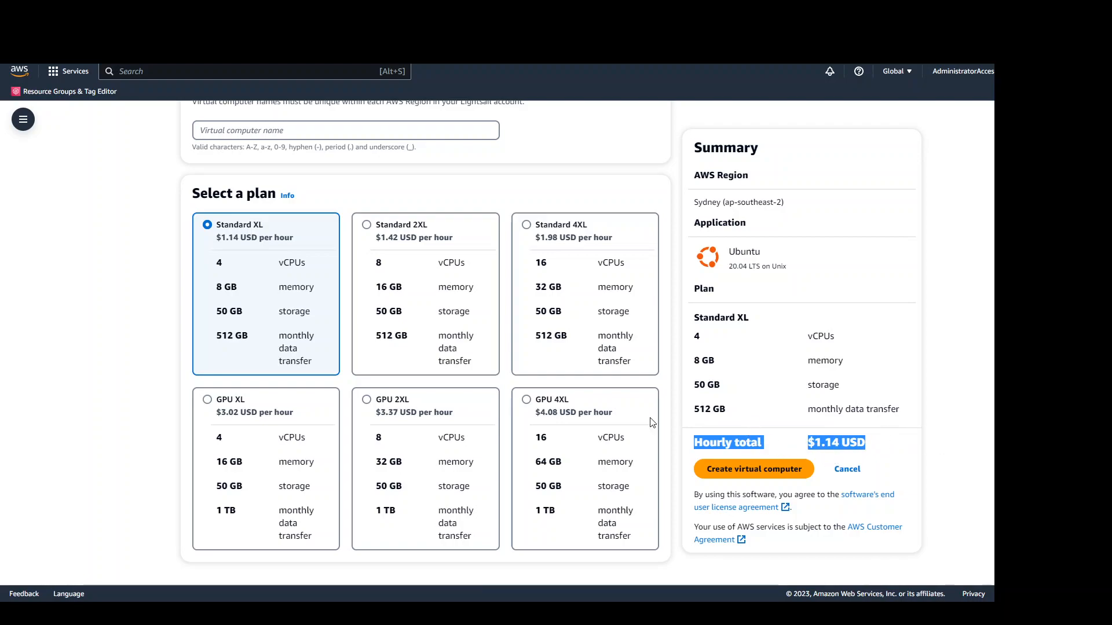
{"action": "scroll", "coordinate": [457, 406], "scroll_direction": "up", "scroll_amount": 3}
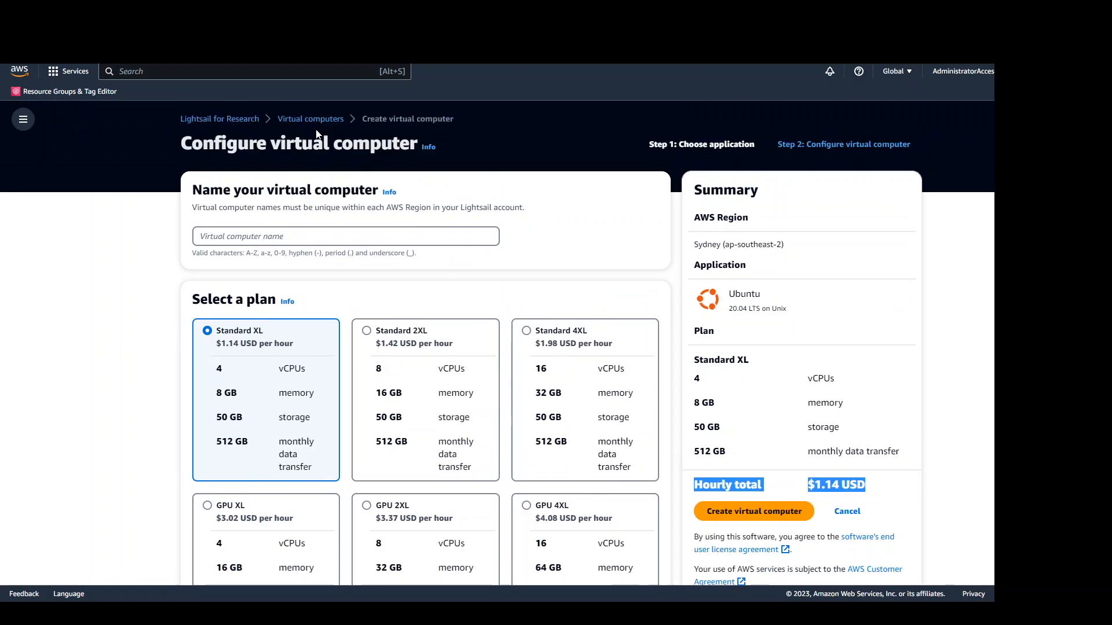
{"action": "left_click", "coordinate": [311, 120]}
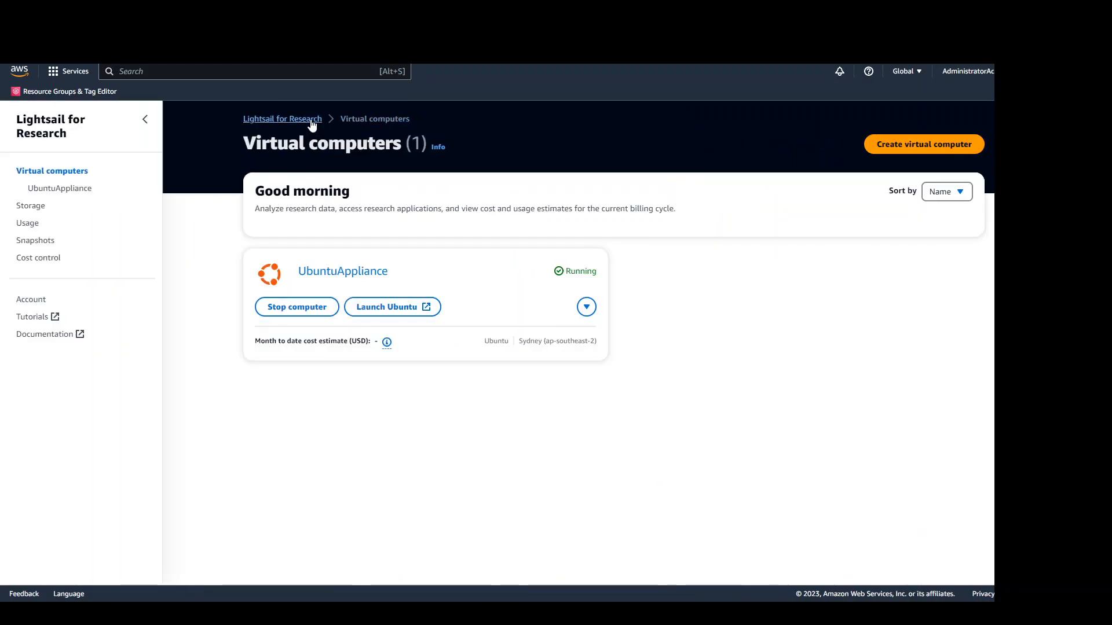
Step: Open UbuntuAppliance and examine its dashboard, including usage, CPU utilization and cost control rules
{"action": "left_click", "coordinate": [330, 272]}
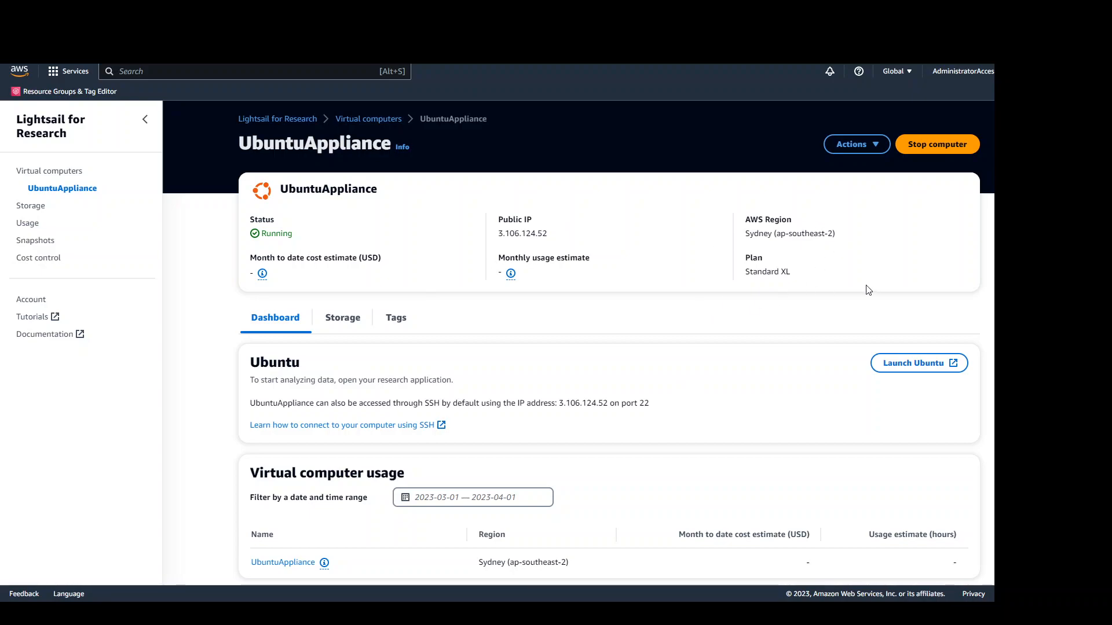
{"action": "scroll", "coordinate": [611, 341], "scroll_direction": "down", "scroll_amount": 3}
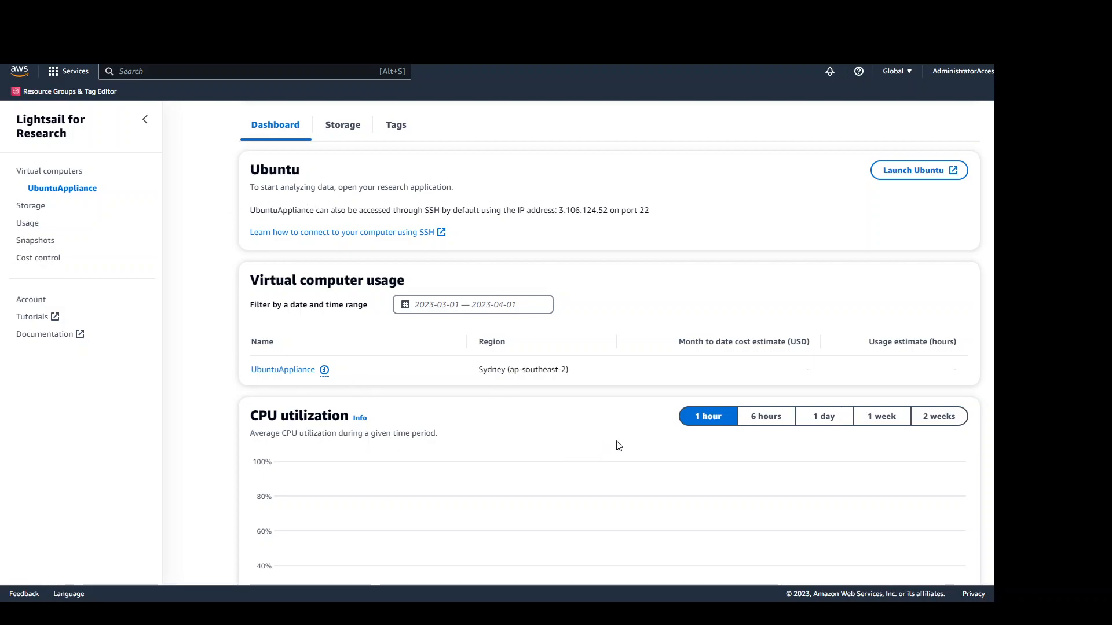
{"action": "scroll", "coordinate": [618, 447], "scroll_direction": "down", "scroll_amount": 3}
{"action": "scroll", "coordinate": [514, 366], "scroll_direction": "down", "scroll_amount": 2}
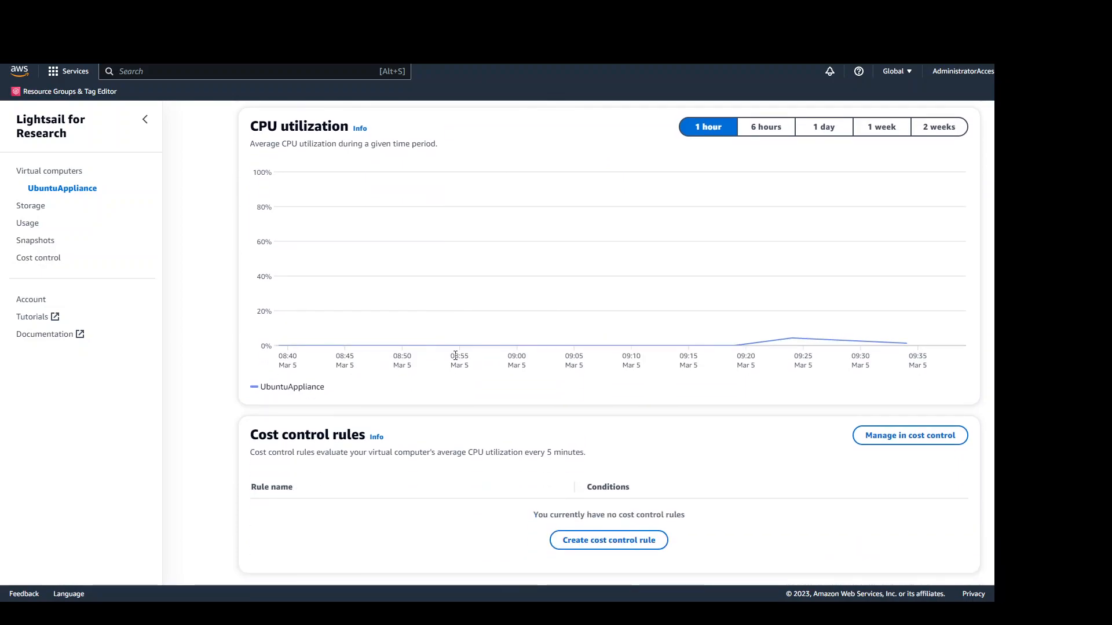
{"action": "scroll", "coordinate": [504, 380], "scroll_direction": "up", "scroll_amount": 5}
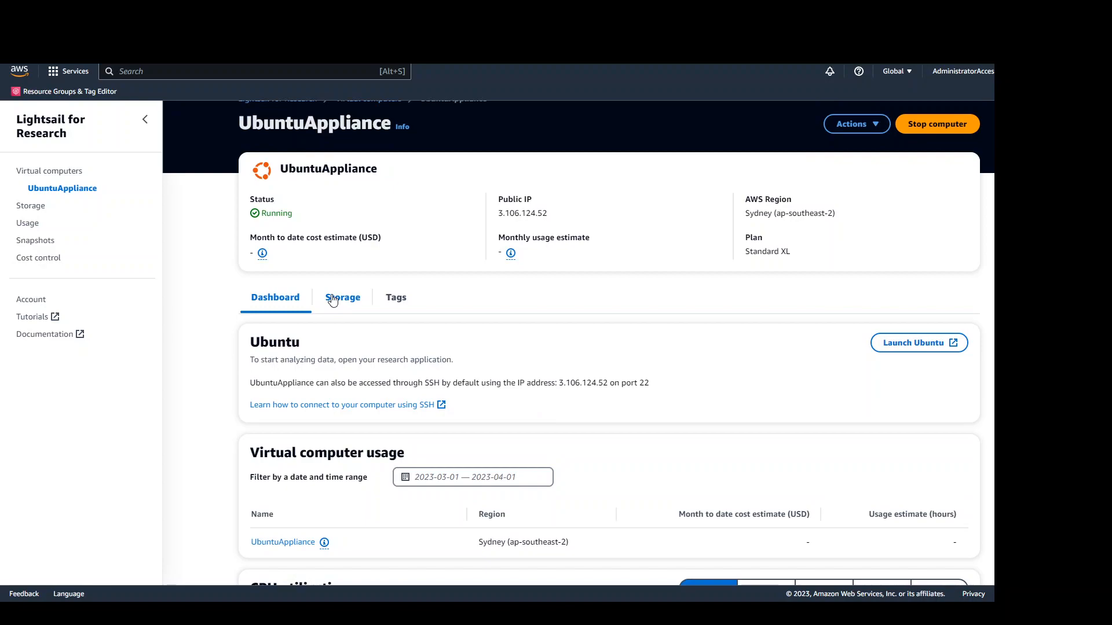
Step: Check the disks and tags of UbuntuAppliance, and return to its dashboard
{"action": "left_click", "coordinate": [333, 299]}
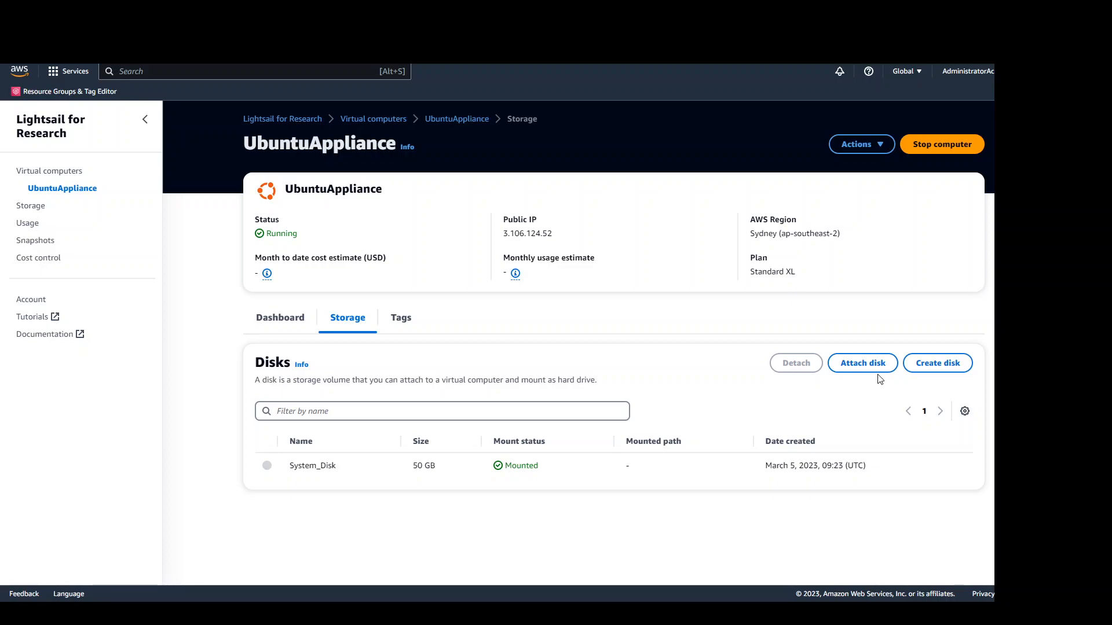
{"action": "left_click", "coordinate": [401, 320]}
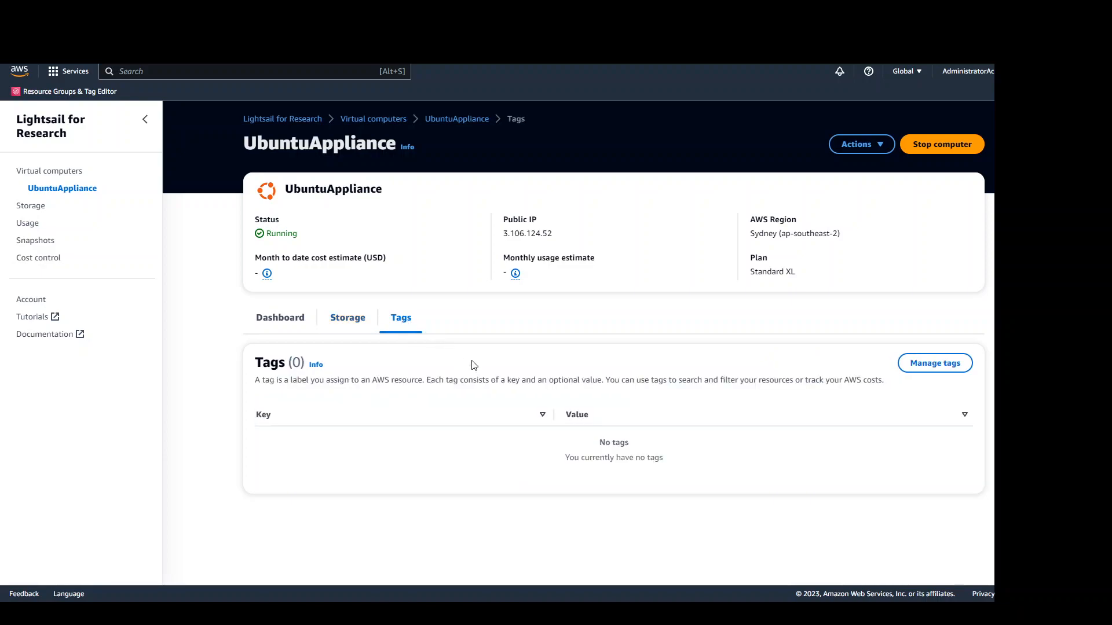
{"action": "left_click", "coordinate": [280, 320]}
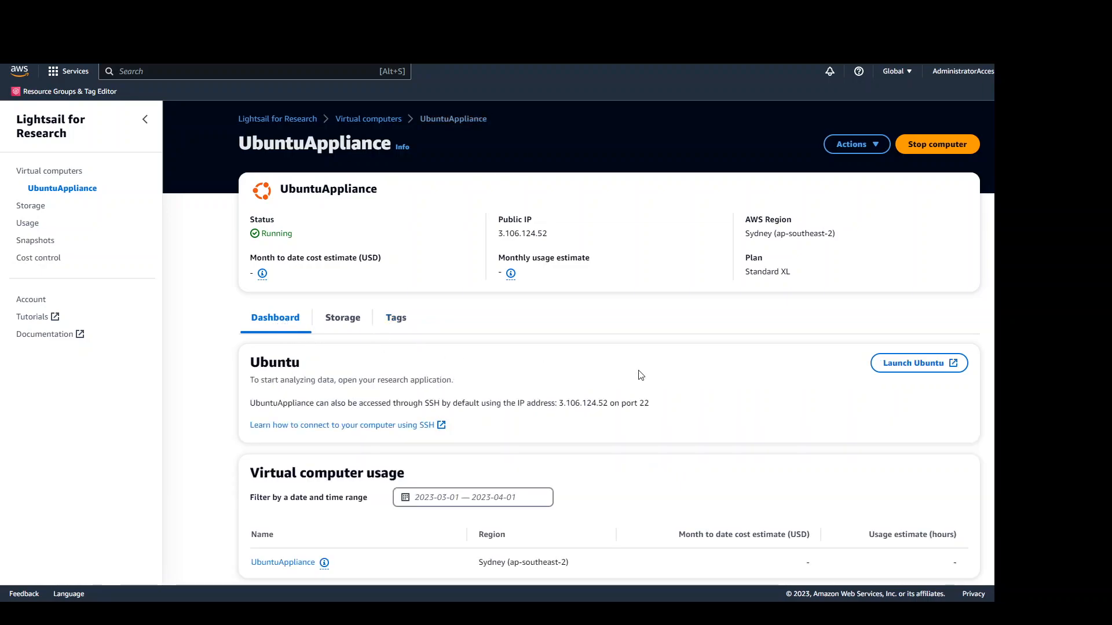
Step: Open a new cost control rule for UbuntuAppliance, review its CPU utilization condition, percent and time period options, and leave without creating it
{"action": "left_click", "coordinate": [44, 260]}
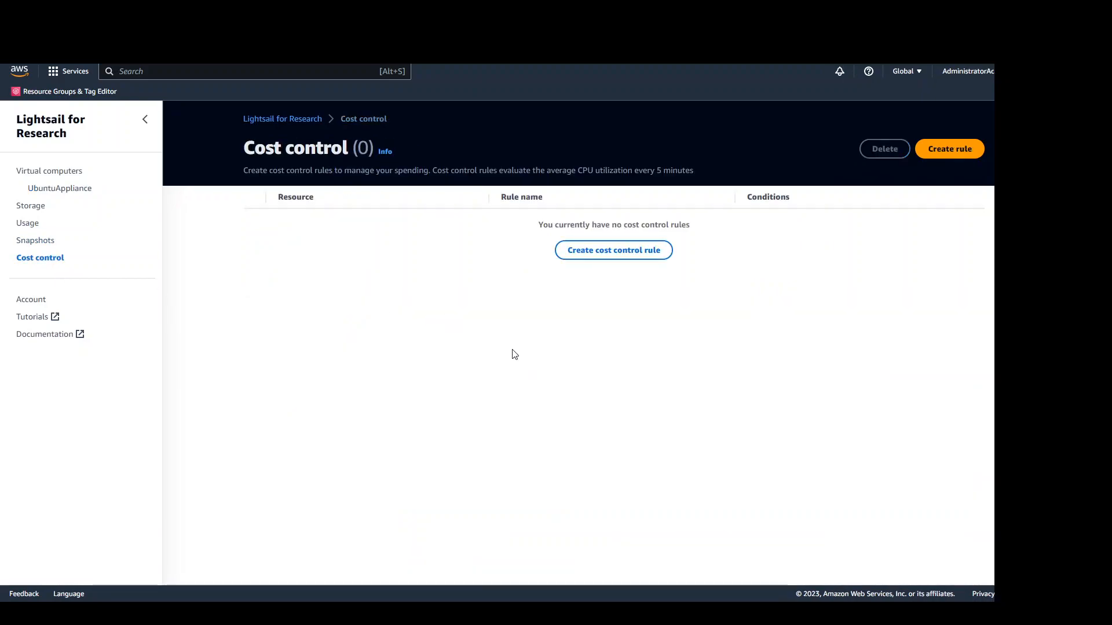
{"action": "left_click", "coordinate": [606, 258]}
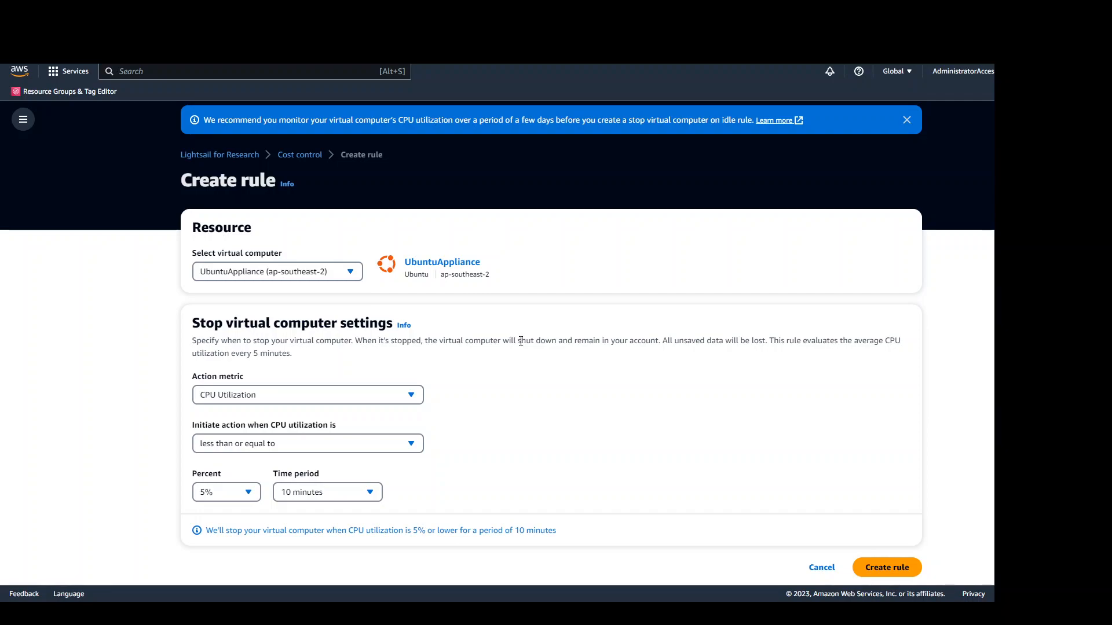
{"action": "scroll", "coordinate": [604, 365], "scroll_direction": "down", "scroll_amount": 1}
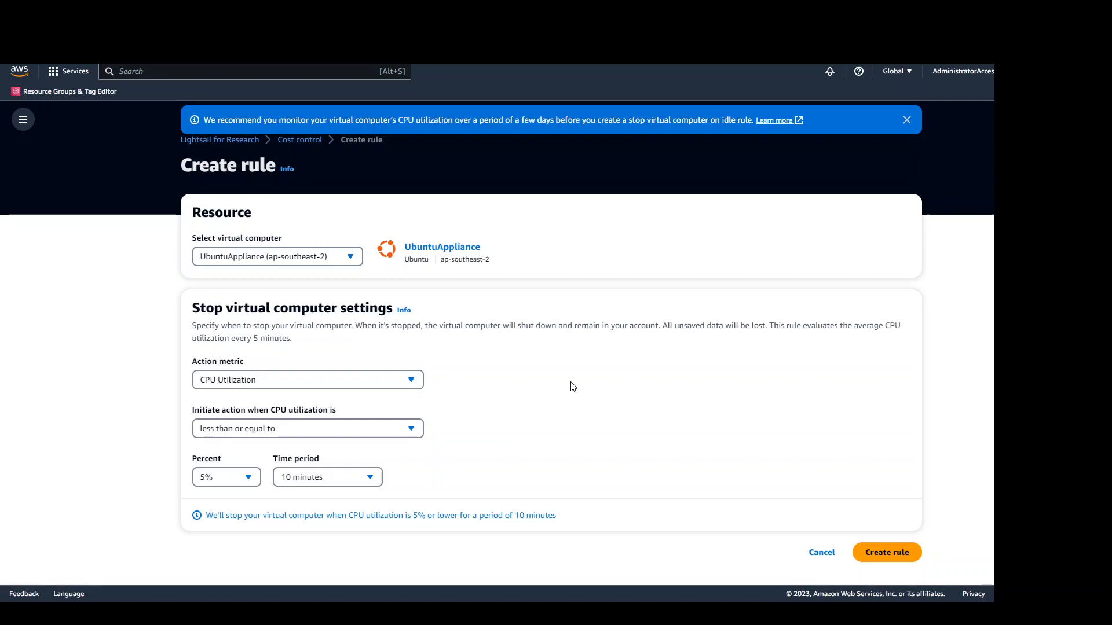
{"action": "left_click", "coordinate": [366, 433]}
{"action": "left_click", "coordinate": [372, 437]}
{"action": "left_click", "coordinate": [235, 484]}
{"action": "left_click", "coordinate": [236, 482]}
{"action": "left_click", "coordinate": [333, 481]}
{"action": "left_click", "coordinate": [335, 482]}
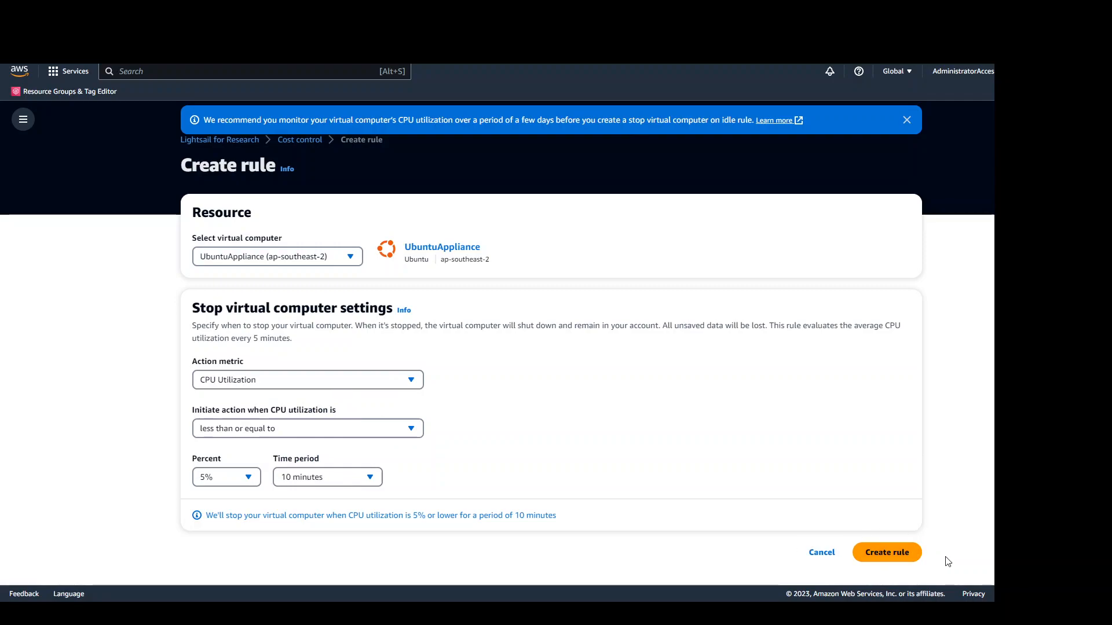
{"action": "scroll", "coordinate": [311, 189], "scroll_direction": "up", "scroll_amount": 1}
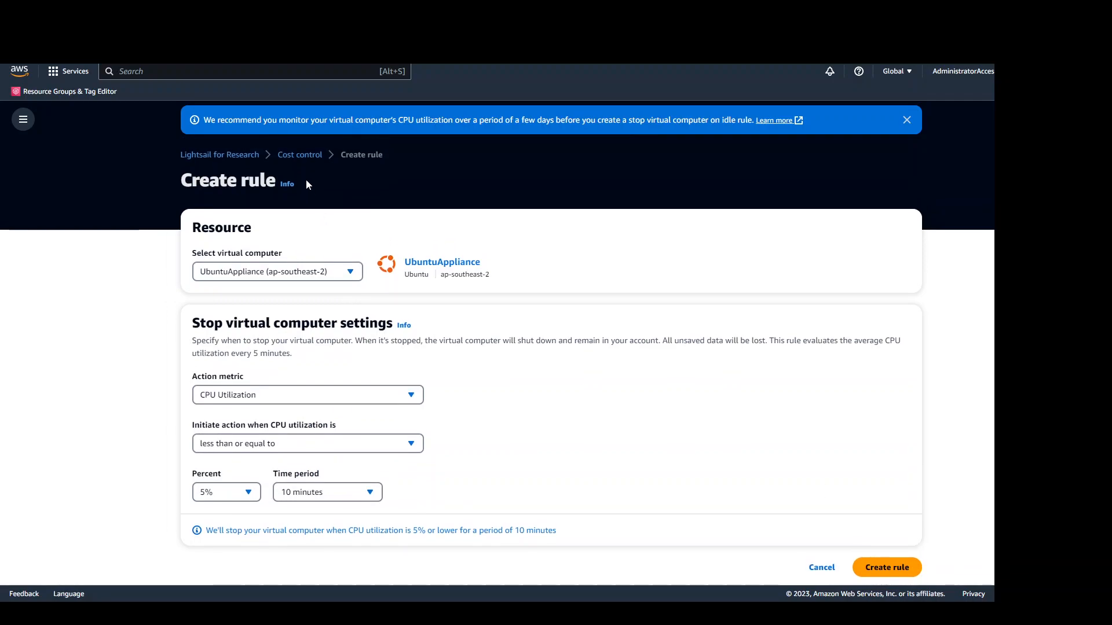
{"action": "left_click", "coordinate": [236, 155]}
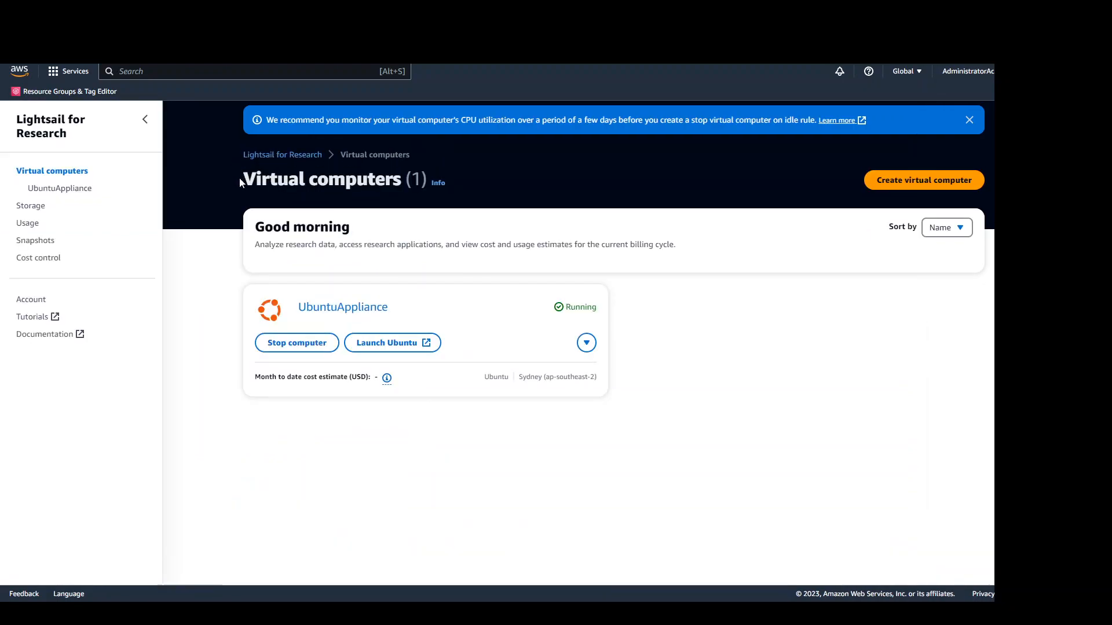
Step: View UbuntuAppliance and examine the cost and usage estimates for virtual computers and disks
{"action": "left_click", "coordinate": [57, 193]}
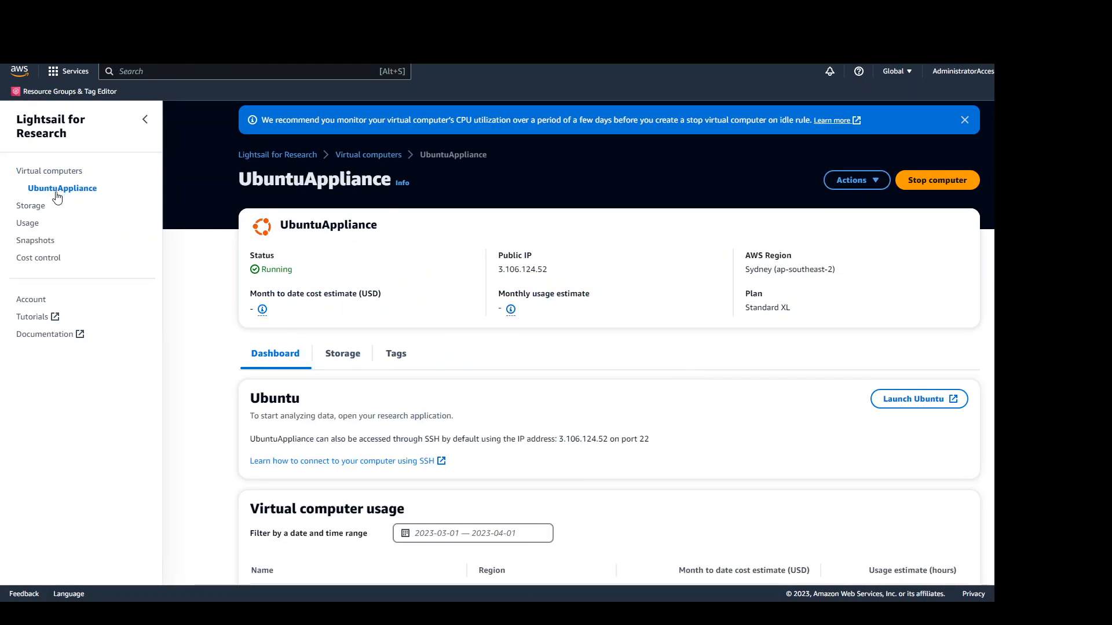
{"action": "left_click", "coordinate": [30, 227]}
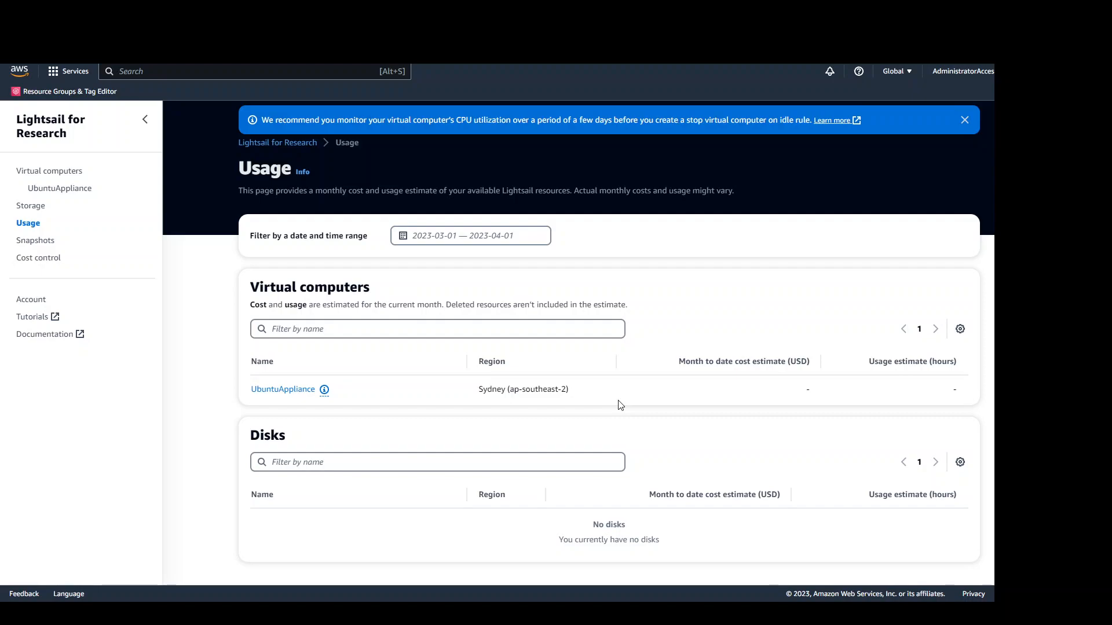
{"action": "left_click_drag", "start_coordinate": [649, 495], "coordinate": [782, 496]}
{"action": "left_click", "coordinate": [786, 502]}
Step: Review the extra actions for UbuntuAppliance in the virtual computers list, launch its Ubuntu desktop, and return to the list
{"action": "left_click", "coordinate": [51, 177]}
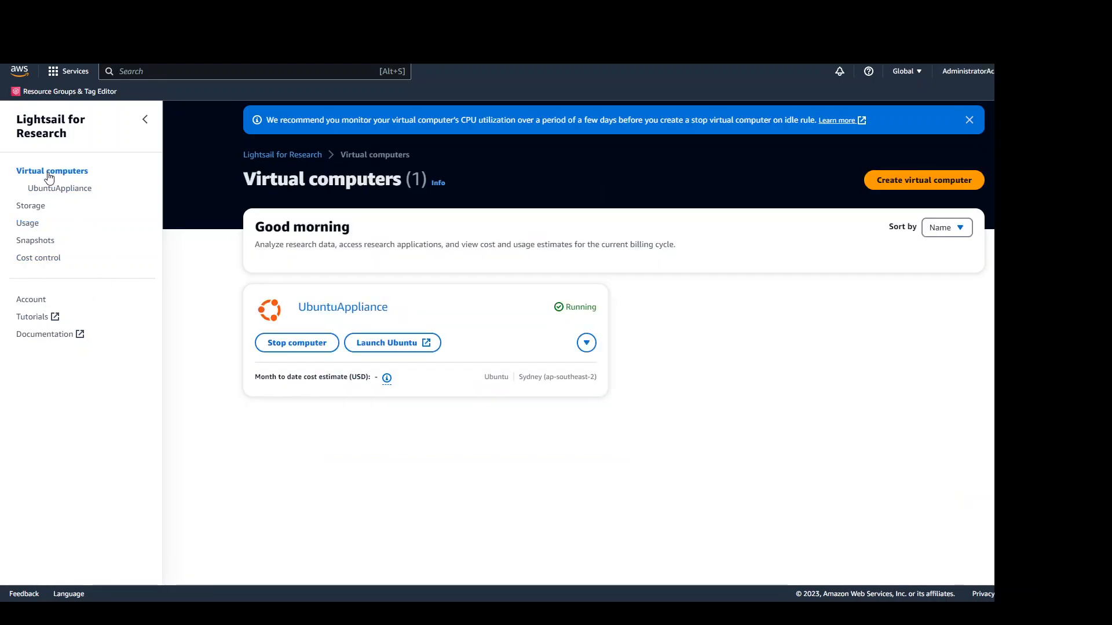
{"action": "left_click", "coordinate": [586, 344]}
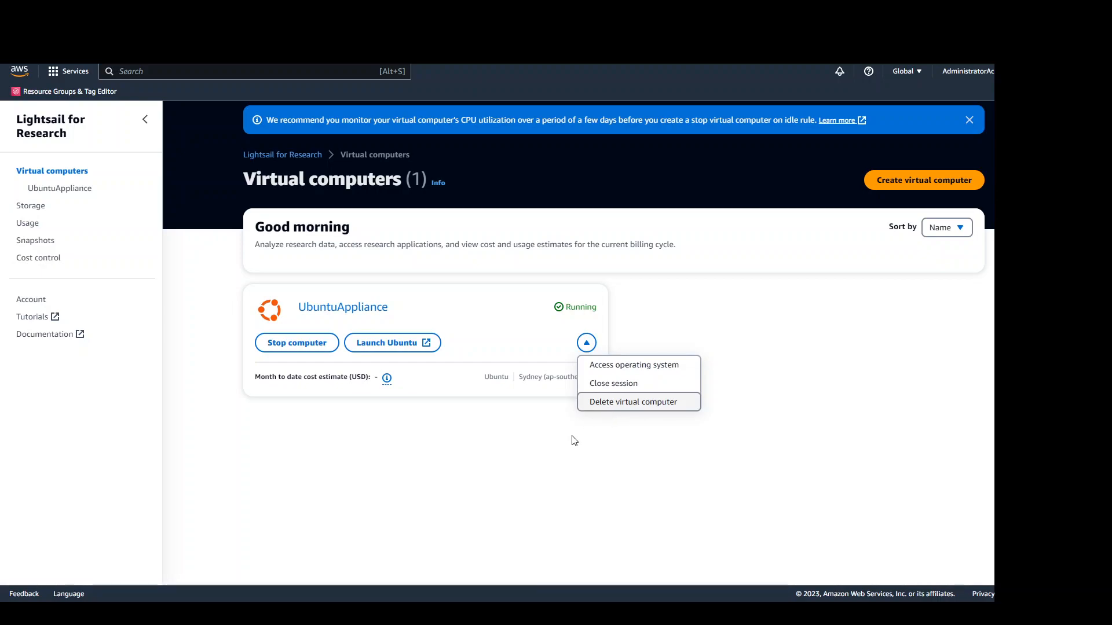
{"action": "left_click", "coordinate": [487, 444]}
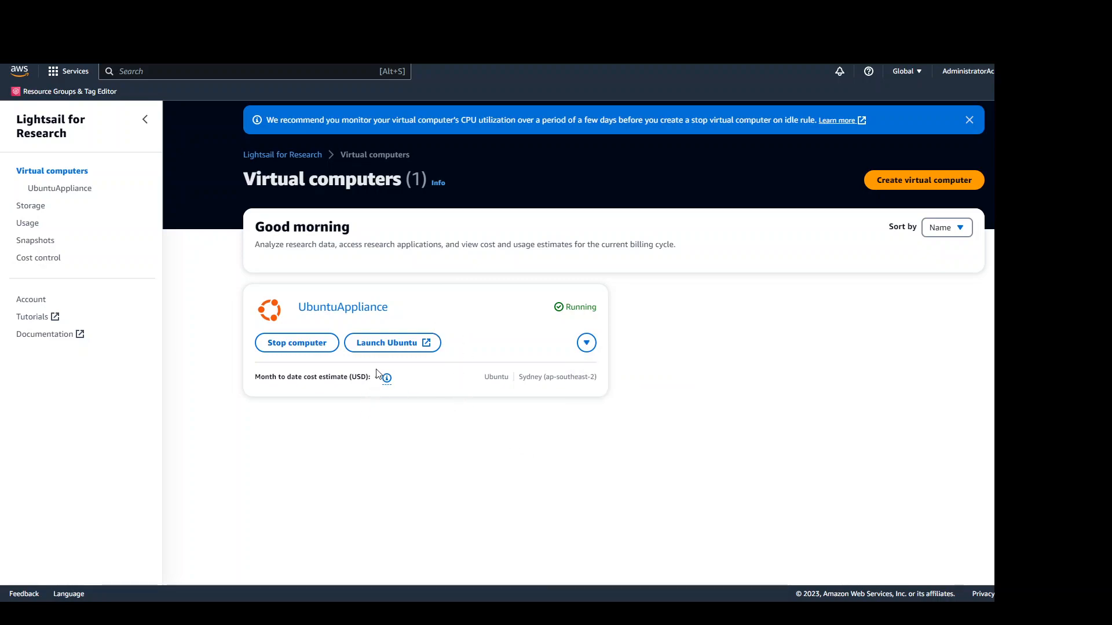
{"action": "left_click", "coordinate": [437, 348]}
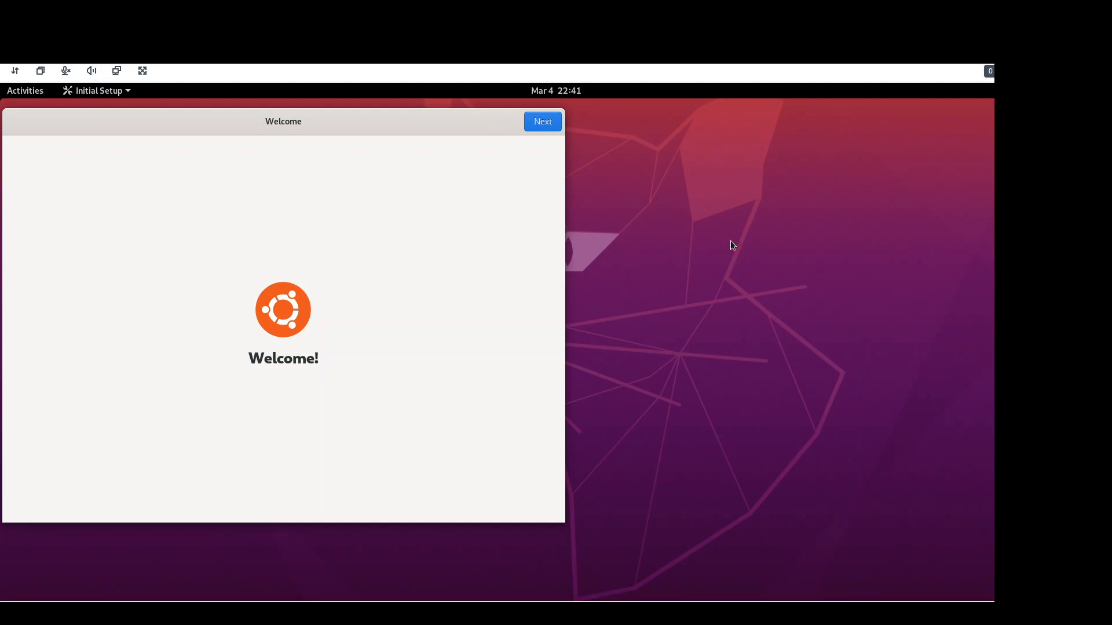
{"action": "left_click", "coordinate": [87, 11]}
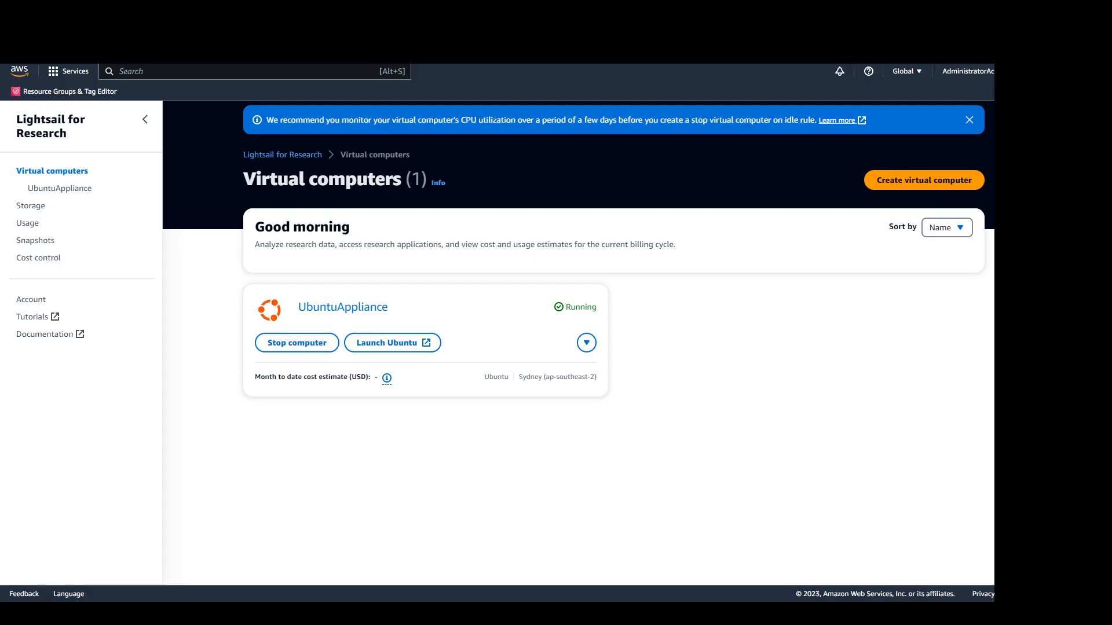
Step: Permanently delete the UbuntuAppliance virtual computer, entering "confirm" to agree
{"action": "left_click", "coordinate": [586, 343]}
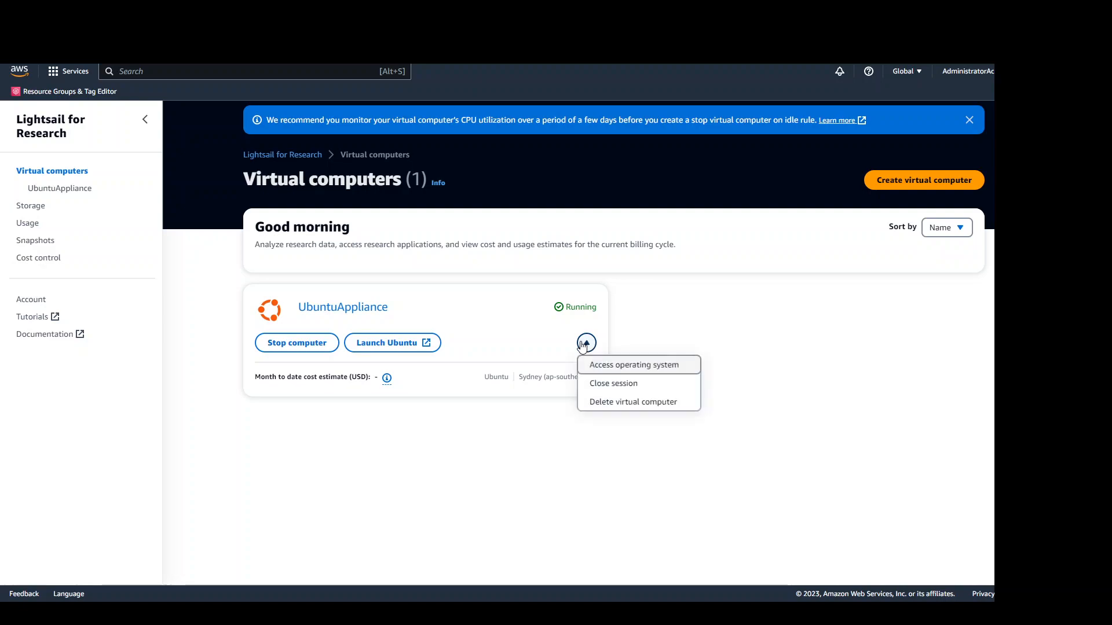
{"action": "left_click", "coordinate": [593, 402]}
{"action": "left_click", "coordinate": [467, 374]}
{"action": "type", "text": "confirm"}
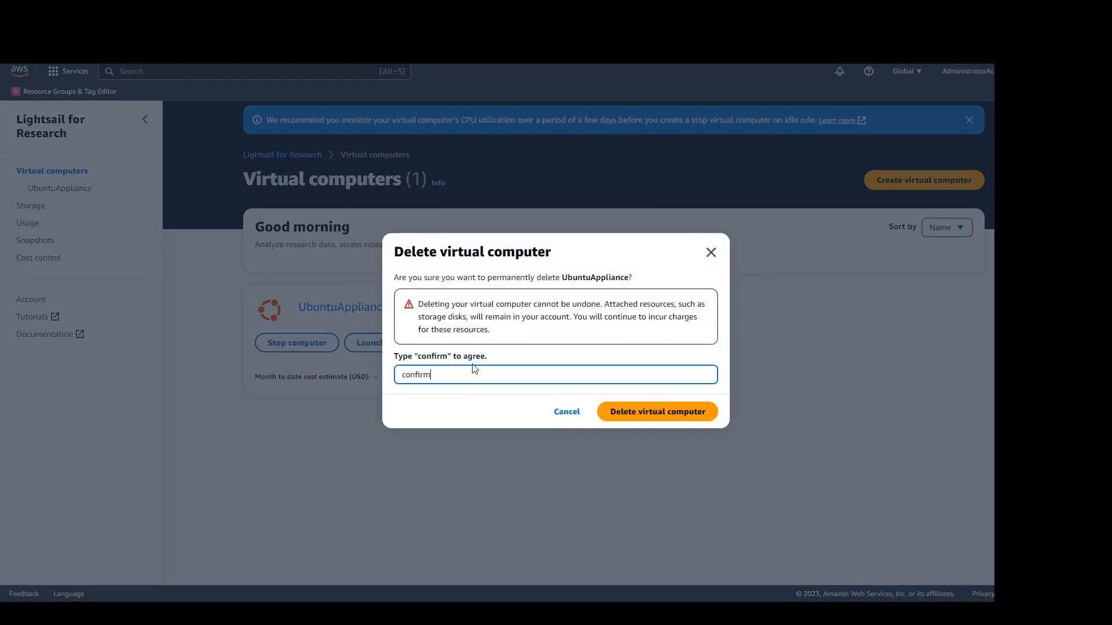
{"action": "left_click", "coordinate": [683, 418]}
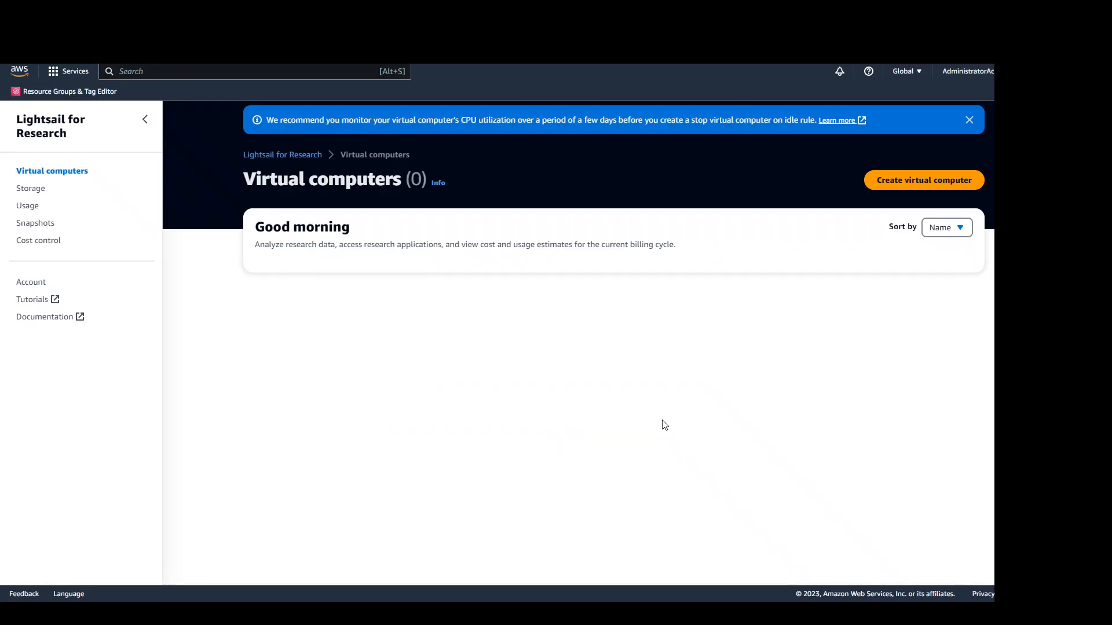